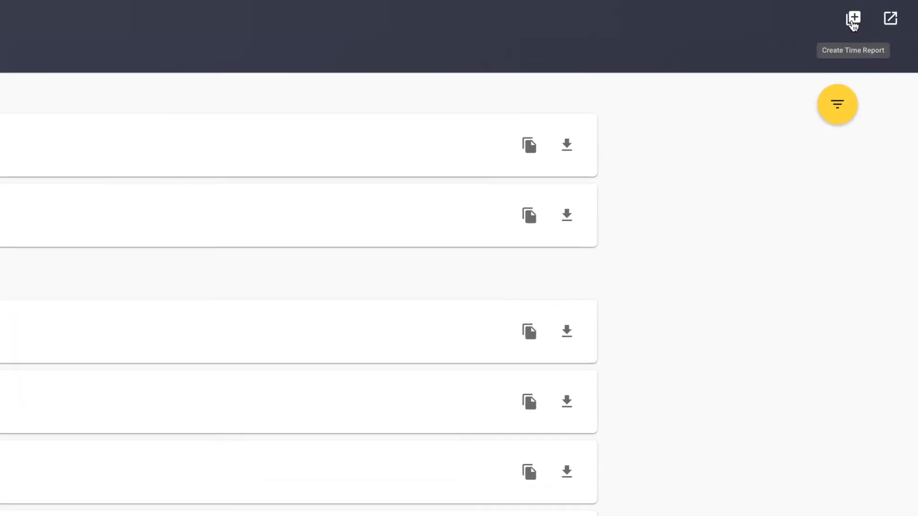
- Start a new time report dated 12/03/2020 for the Production department
{"action": "left_click", "coordinate": [853, 19]}
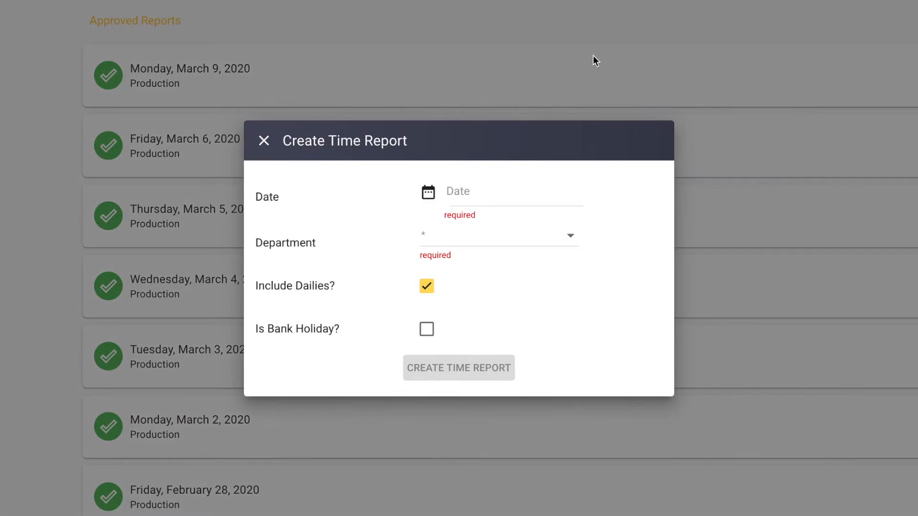
{"action": "left_click", "coordinate": [516, 188]}
{"action": "left_click", "coordinate": [555, 244]}
{"action": "left_click", "coordinate": [640, 366]}
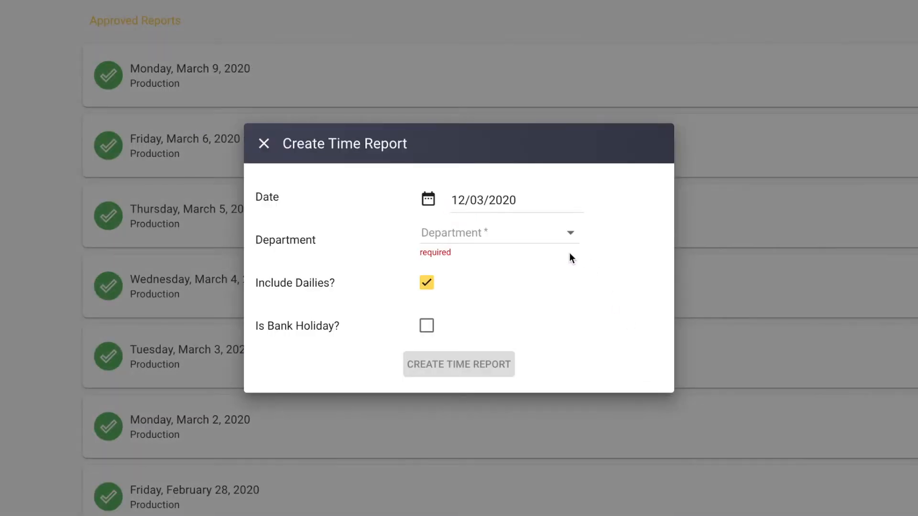
{"action": "left_click", "coordinate": [515, 239]}
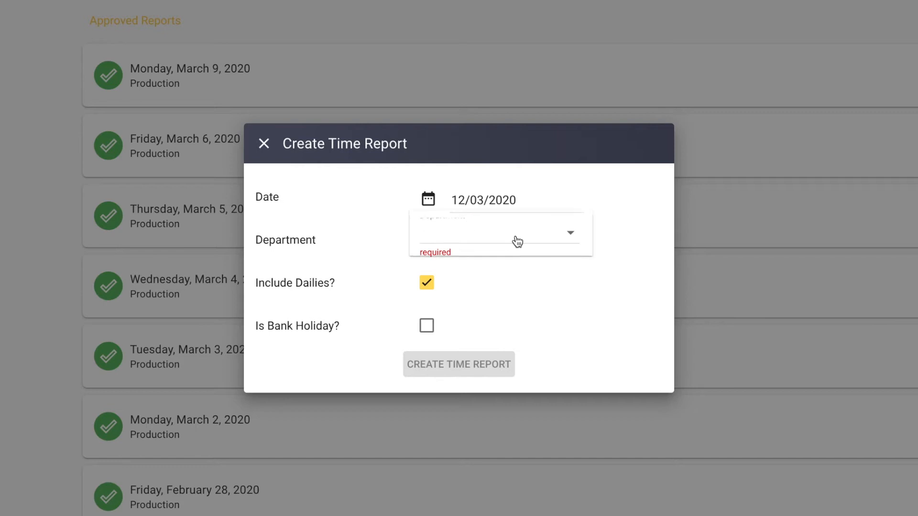
{"action": "left_click", "coordinate": [481, 240]}
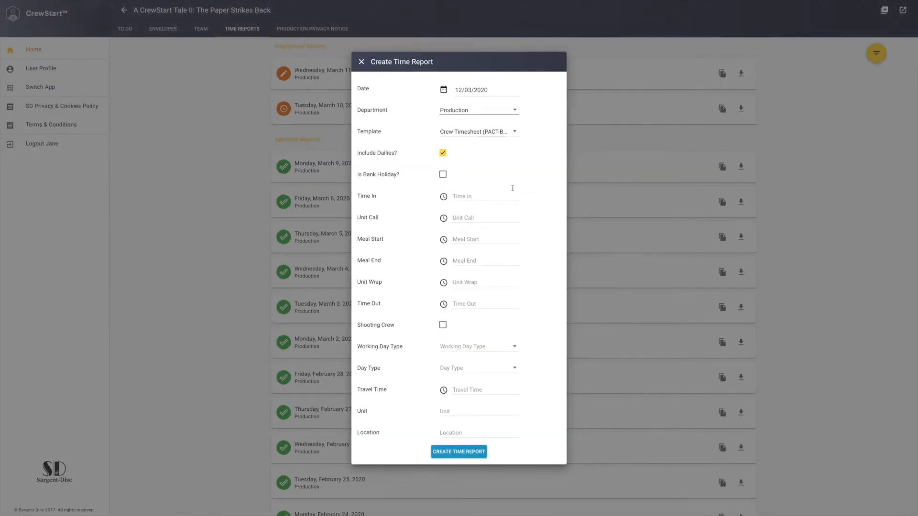
- Choose the Crew Timesheet (PACT-BECTU) V8 template and exclude dailies from the new time report
{"action": "left_click", "coordinate": [503, 133]}
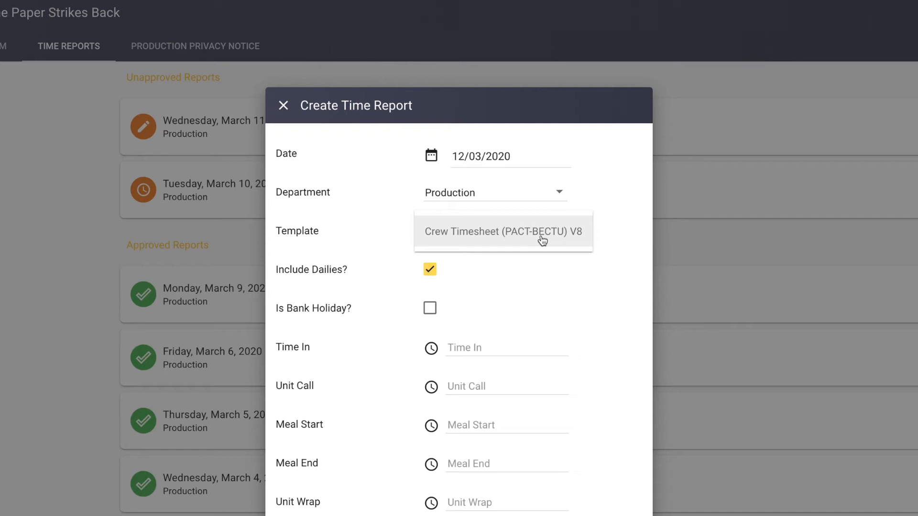
{"action": "left_click", "coordinate": [541, 240]}
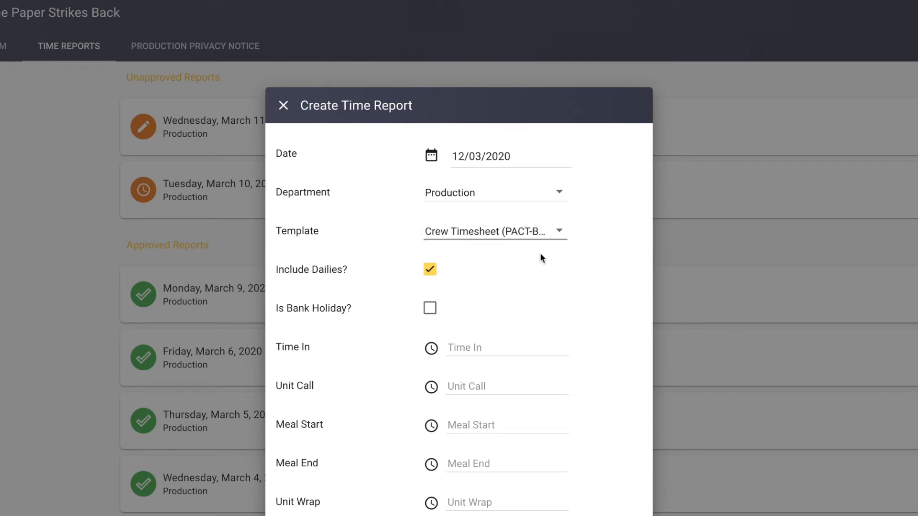
{"action": "left_click", "coordinate": [430, 270]}
{"action": "left_click", "coordinate": [430, 270]}
{"action": "left_click", "coordinate": [429, 271]}
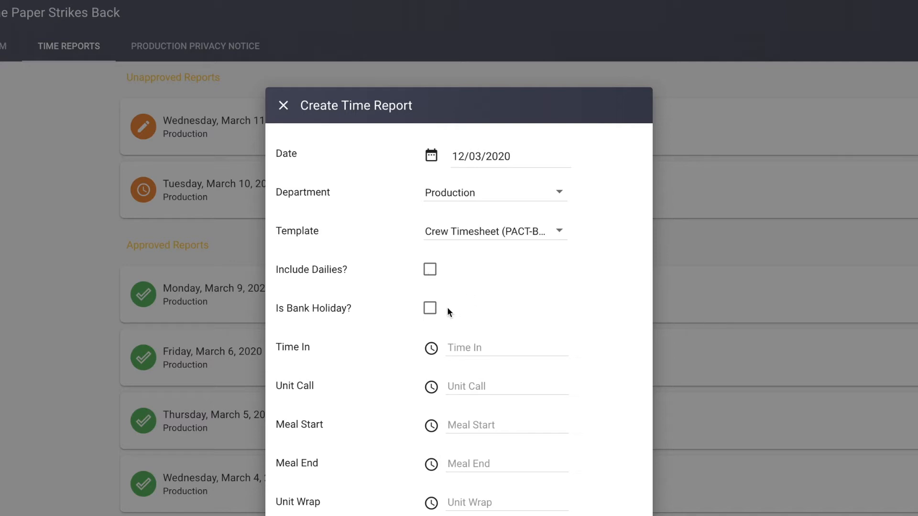
{"action": "left_click", "coordinate": [431, 312]}
{"action": "left_click", "coordinate": [430, 310]}
- Set the report's Time In to 07:30 and its Unit Call to 08:00
{"action": "left_click", "coordinate": [528, 345]}
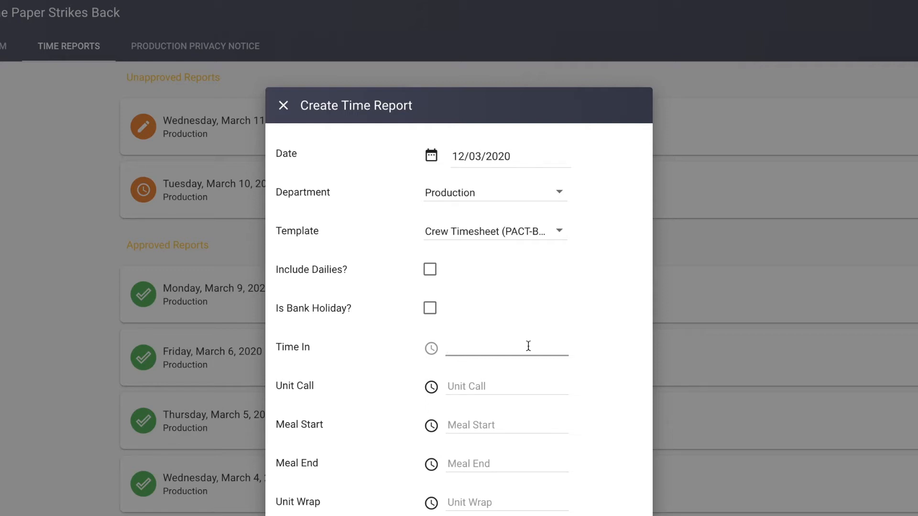
{"action": "type", "text": "07:"}
{"action": "type", "text": "30"}
{"action": "key", "text": "Tab"}
{"action": "type", "text": "0800"}
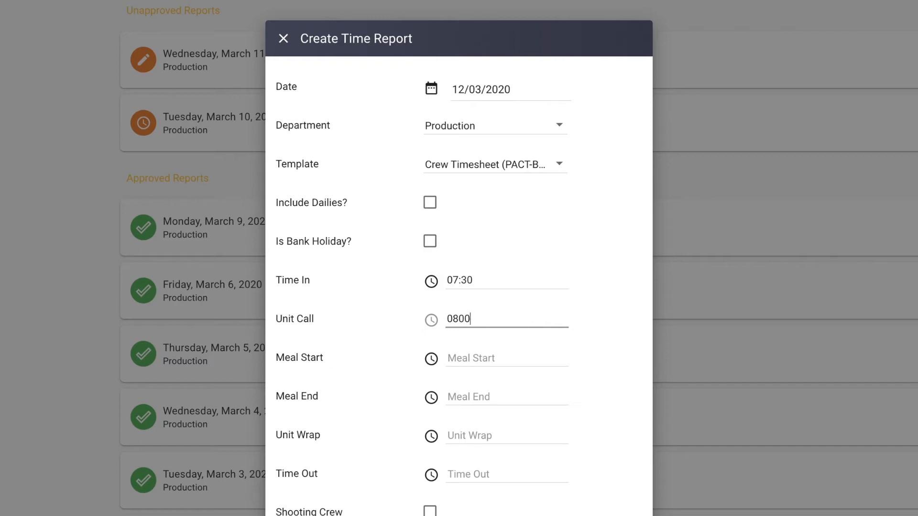
{"action": "key", "text": "Tab"}
{"action": "type", "text": "1300"}
{"action": "key", "text": "BackSpace"}
{"action": "key", "text": "BackSpace"}
{"action": "key", "text": "BackSpace"}
{"action": "key", "text": "BackSpace"}
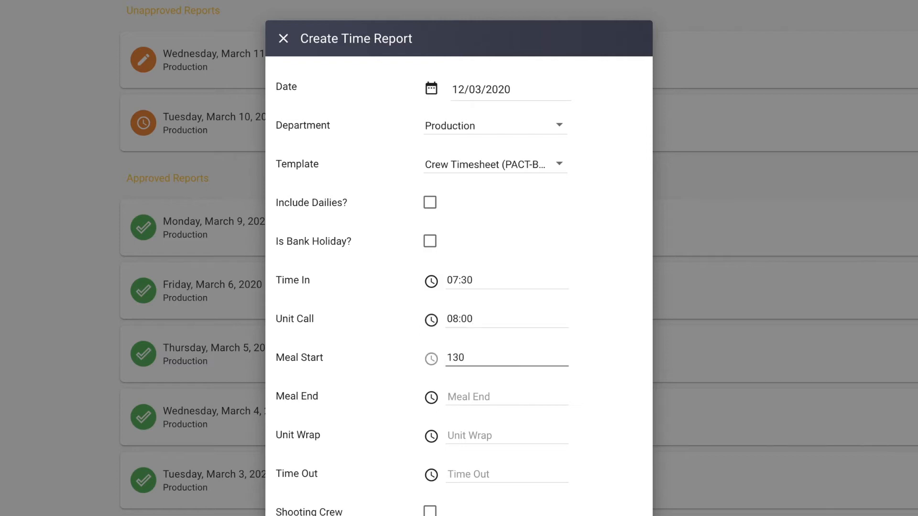
- Leave the meal times blank and set the Unit Wrap to 18:00 and Time Out to 18:30
{"action": "key", "text": "Tab"}
{"action": "key", "text": "Tab"}
{"action": "type", "text": "1800"}
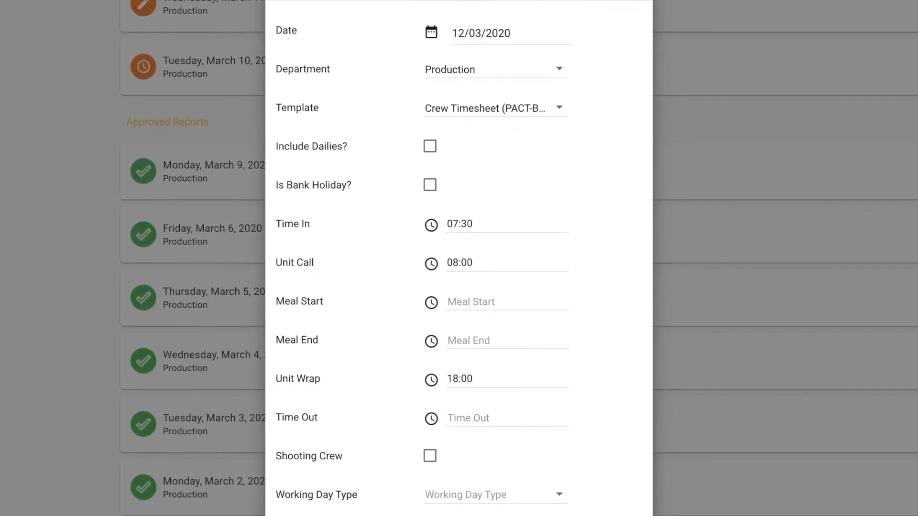
{"action": "left_click", "coordinate": [506, 399]}
{"action": "type", "text": "1830"}
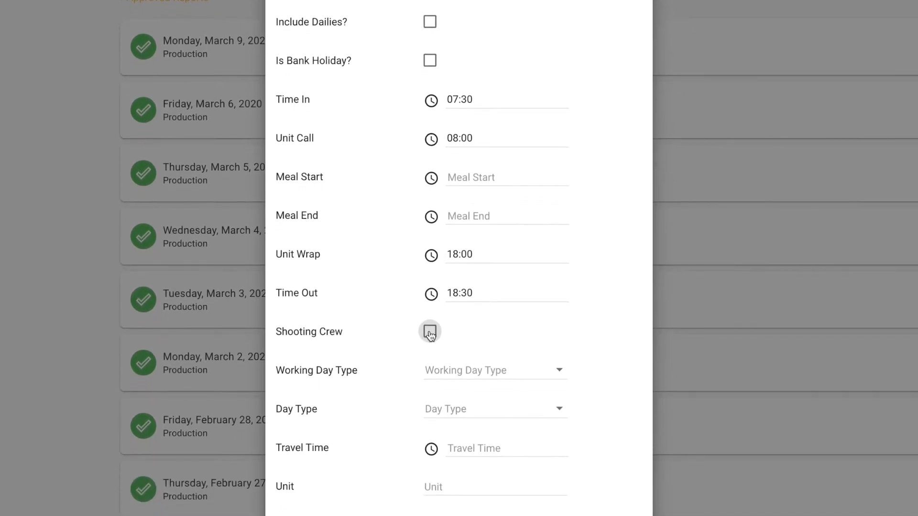
- Mark the report as Shooting Crew, with working day type CWD and day type Working
{"action": "left_click", "coordinate": [429, 338]}
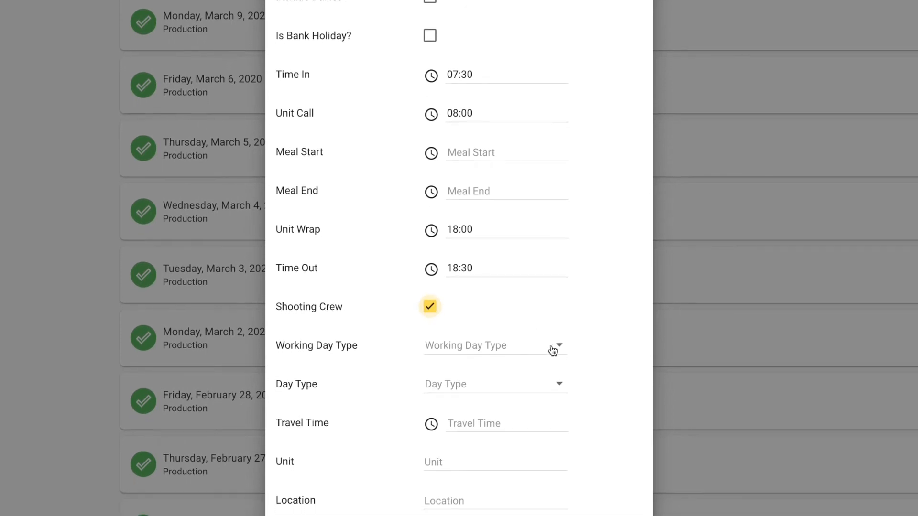
{"action": "left_click", "coordinate": [530, 358]}
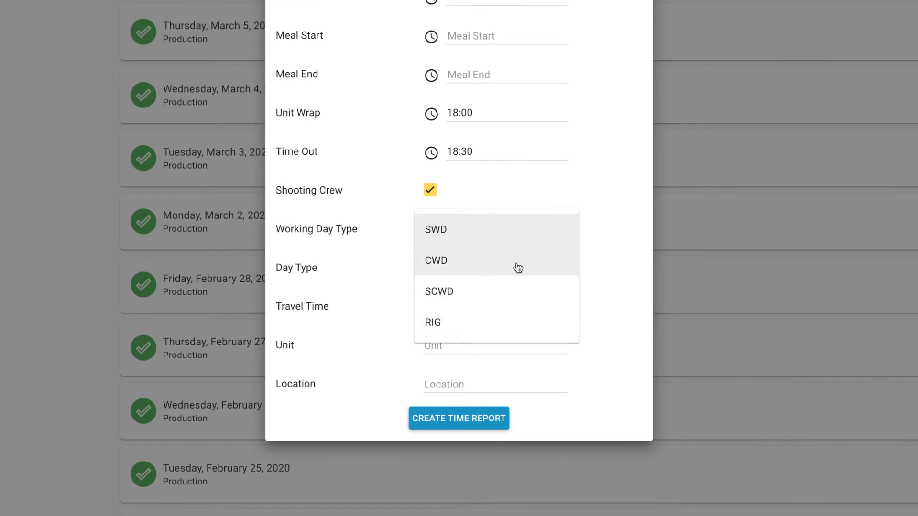
{"action": "left_click", "coordinate": [518, 268]}
{"action": "left_click", "coordinate": [519, 269]}
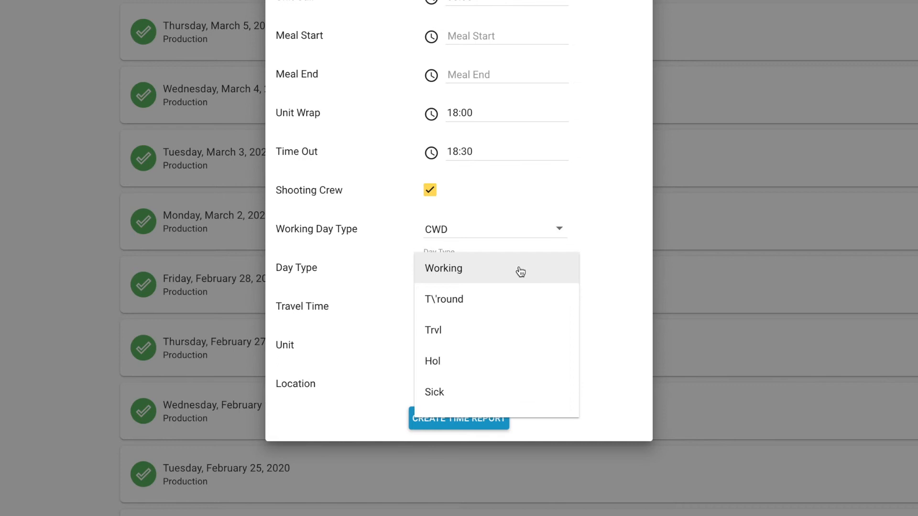
{"action": "left_click", "coordinate": [517, 280]}
- Enter travel time 00:30, unit Main and location Pinewood, and create the time report
{"action": "left_click", "coordinate": [516, 309]}
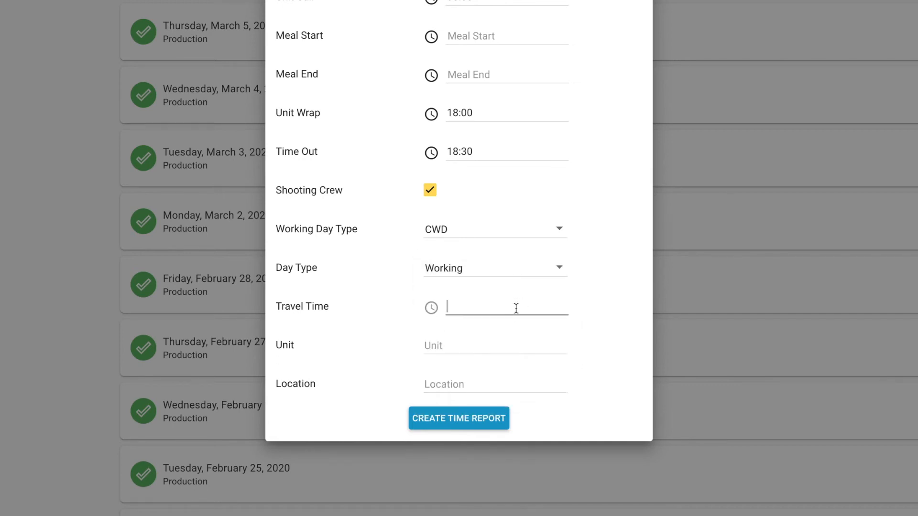
{"action": "type", "text": "0030"}
{"action": "key", "text": "Tab"}
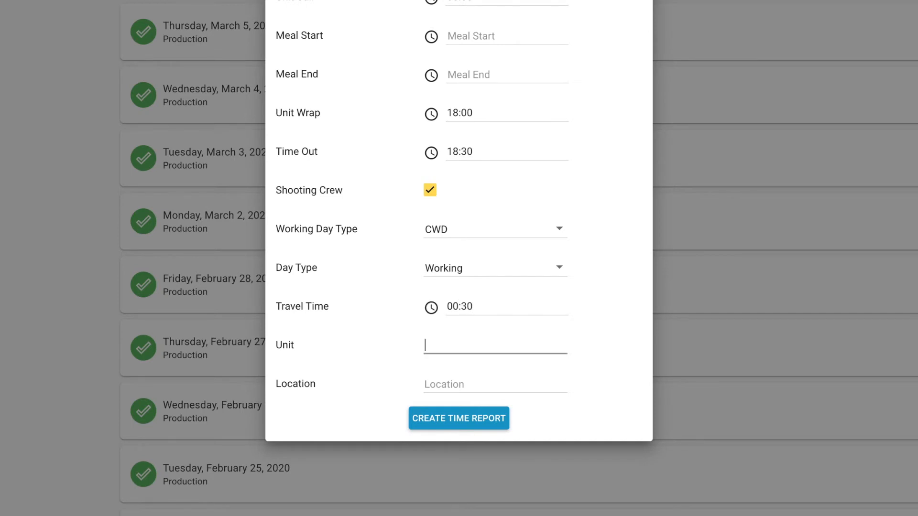
{"action": "type", "text": "Main"}
{"action": "key", "text": "Tab"}
{"action": "type", "text": "Pinewood"}
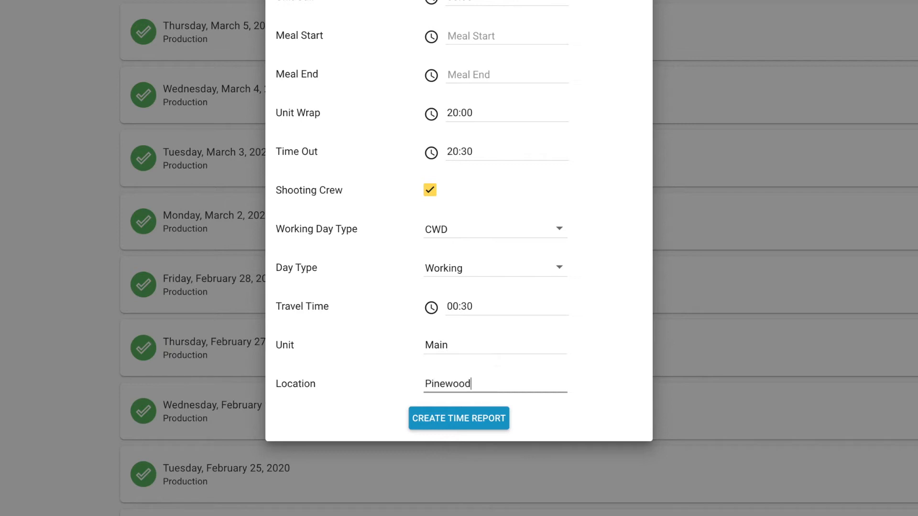
{"action": "left_click", "coordinate": [453, 422]}
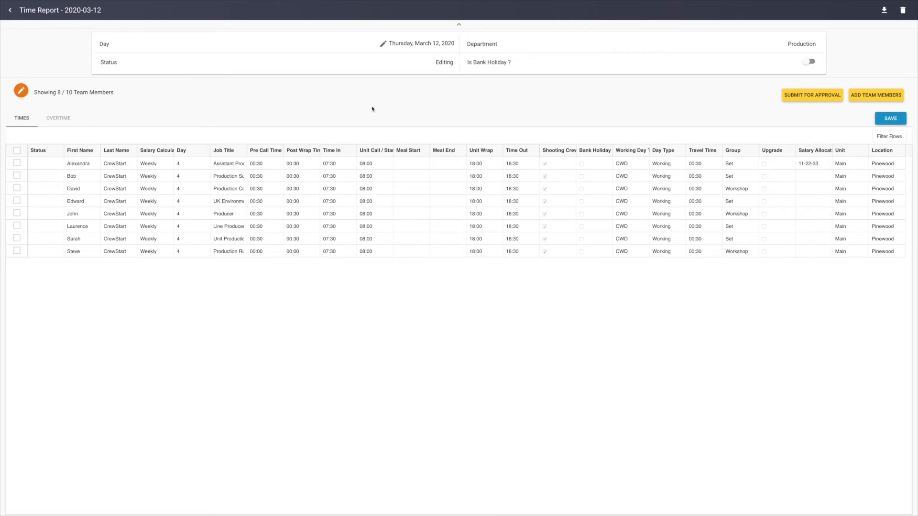
{"action": "left_click", "coordinate": [383, 45]}
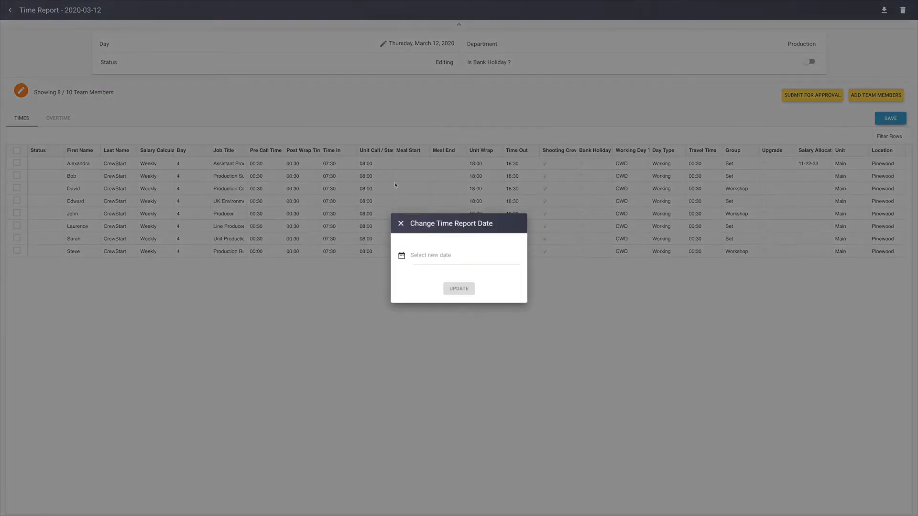
{"action": "left_click", "coordinate": [400, 223]}
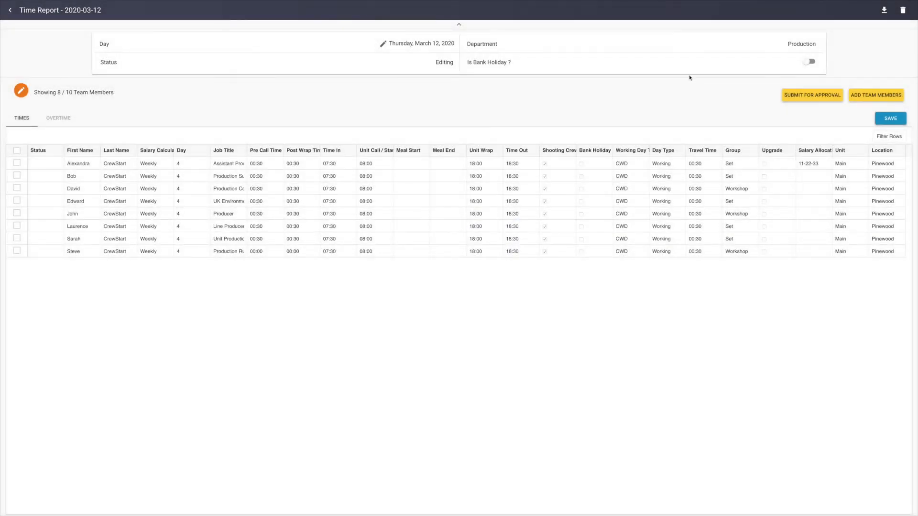
{"action": "left_click", "coordinate": [810, 62]}
{"action": "left_click", "coordinate": [810, 62]}
- Add the daily Production Runner and the daily Assets Co-ordinator to the time report
{"action": "left_click", "coordinate": [861, 94]}
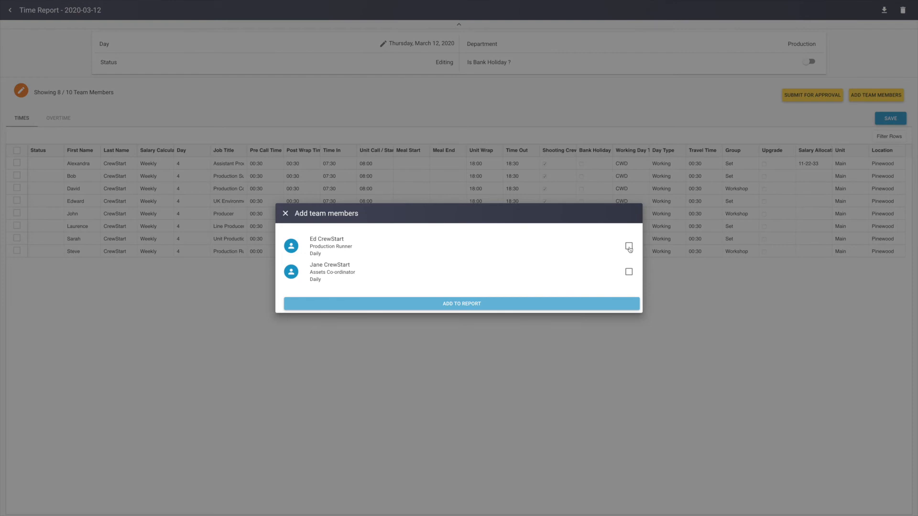
{"action": "left_click", "coordinate": [629, 247]}
{"action": "left_click", "coordinate": [629, 273]}
{"action": "left_click", "coordinate": [580, 306]}
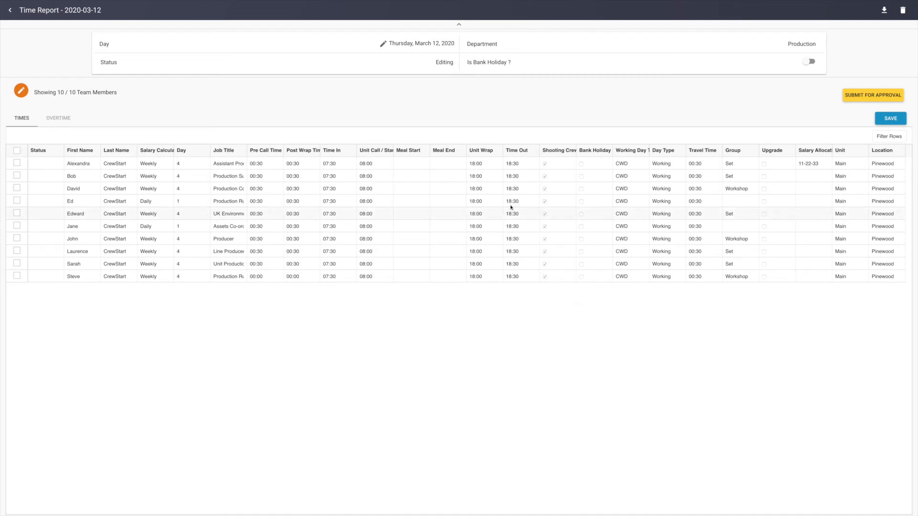
- Set Time Out to 19:00 in the first row and fill it down to every team member
{"action": "double_click", "coordinate": [527, 165]}
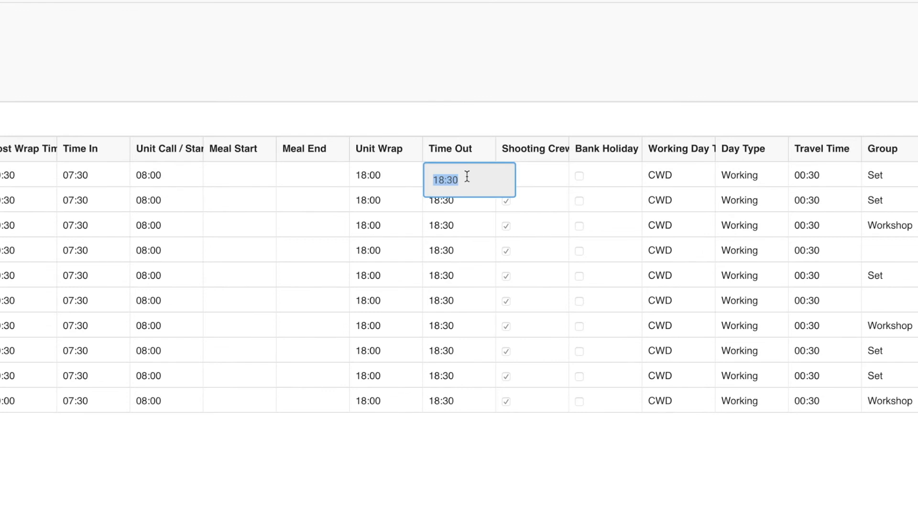
{"action": "type", "text": "1900"}
{"action": "key", "text": "Return"}
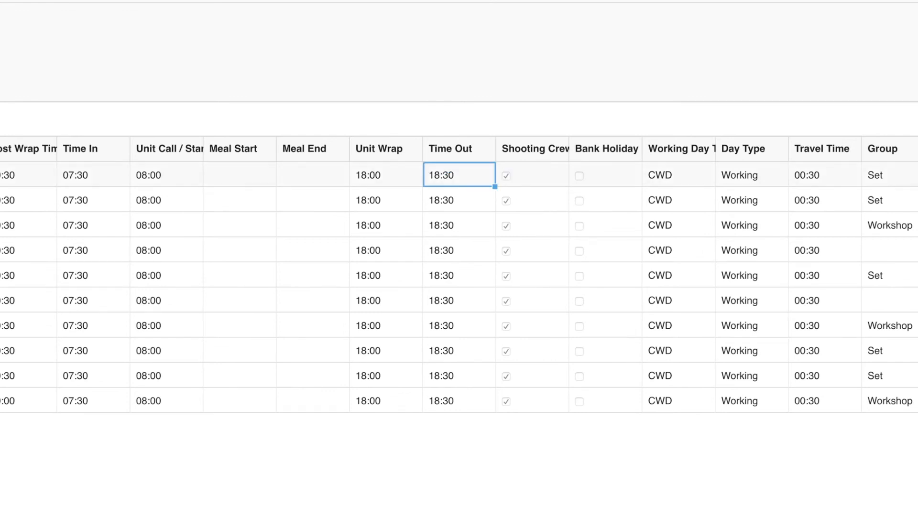
{"action": "left_click_drag", "start_coordinate": [494, 187], "coordinate": [475, 401]}
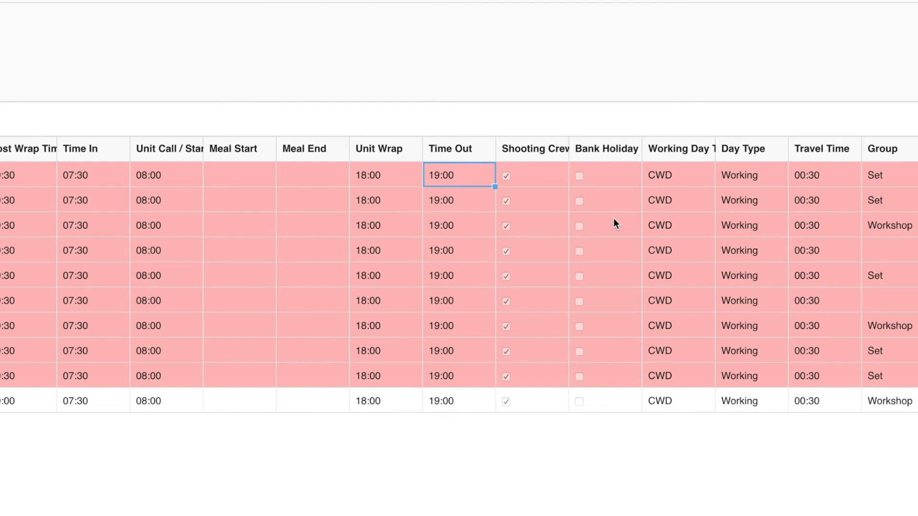
- Sort the team members by Group and assign the two ungrouped dailies to Set and Workshop respectively
{"action": "scroll", "coordinate": [613, 218], "scroll_direction": "right", "scroll_amount": 7}
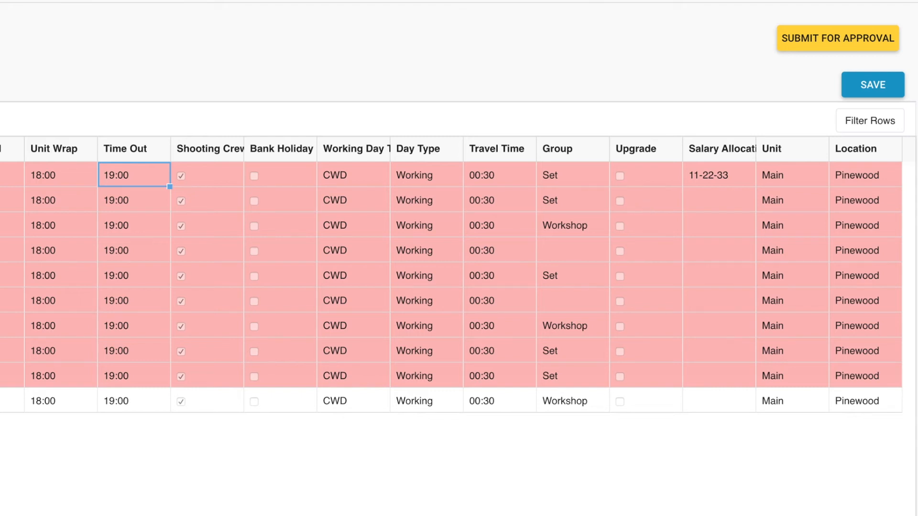
{"action": "left_click", "coordinate": [598, 156]}
{"action": "left_click", "coordinate": [569, 174]}
{"action": "type", "text": "Set"}
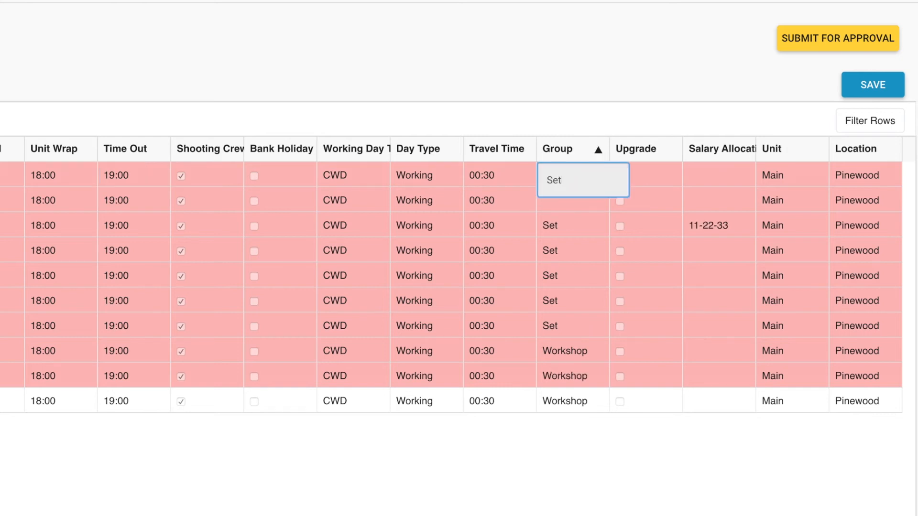
{"action": "key", "text": "Return"}
{"action": "type", "text": "orkshop"}
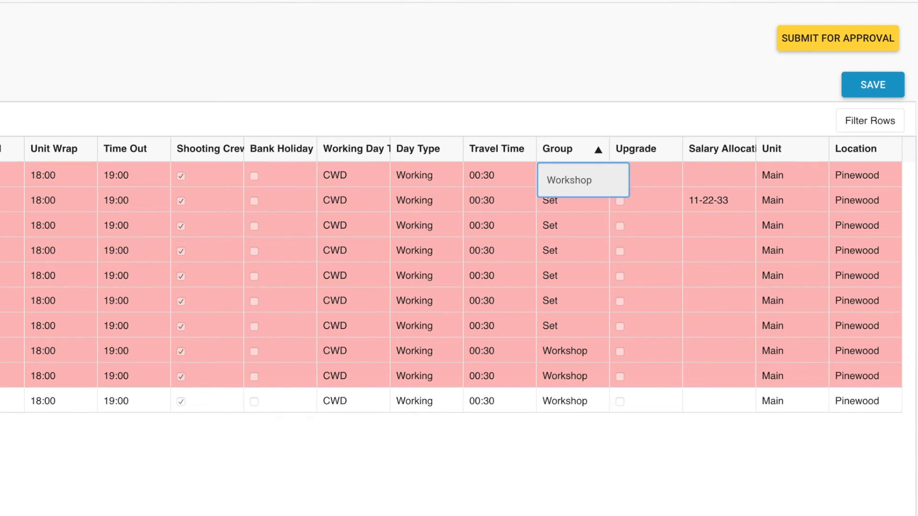
{"action": "key", "text": "Return"}
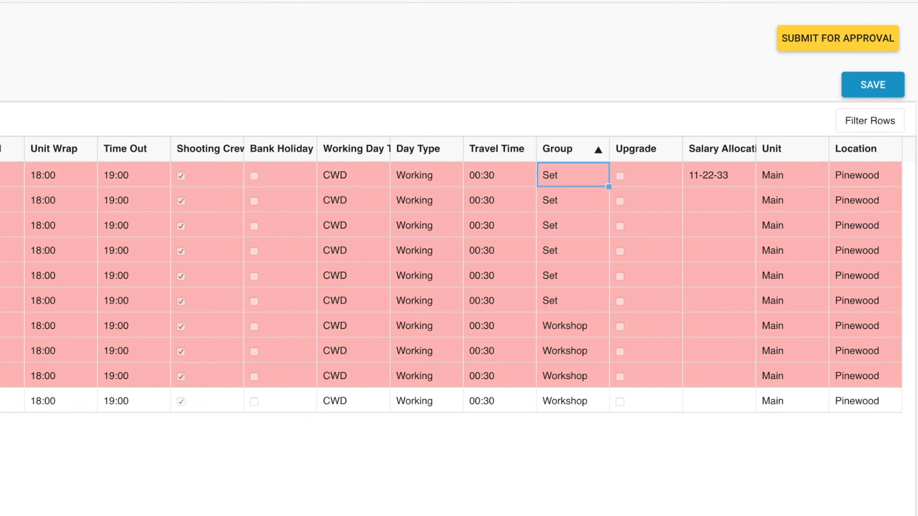
- Set Time Out to 18:30 for the first Set member and fill it down to the whole Set group
{"action": "scroll", "coordinate": [517, 187], "scroll_direction": "left", "scroll_amount": 6}
{"action": "double_click", "coordinate": [420, 175]}
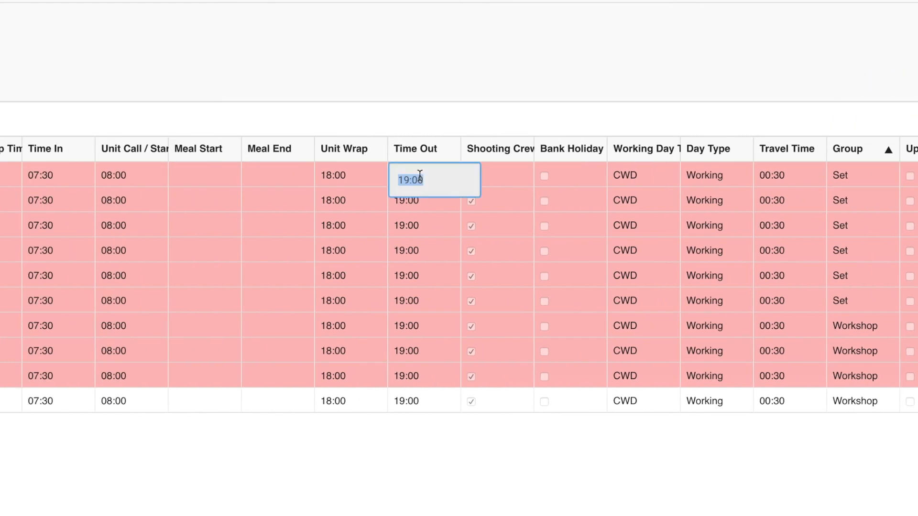
{"action": "type", "text": "18:30"}
{"action": "key", "text": "Return"}
{"action": "left_click_drag", "start_coordinate": [460, 186], "coordinate": [440, 298]}
- Set Time Out to 19:30 for the first Workshop member and fill it down to the whole Workshop group
{"action": "double_click", "coordinate": [425, 326]}
{"action": "type", "text": "19:30"}
{"action": "key", "text": "Return"}
{"action": "left_click_drag", "start_coordinate": [460, 337], "coordinate": [456, 404]}
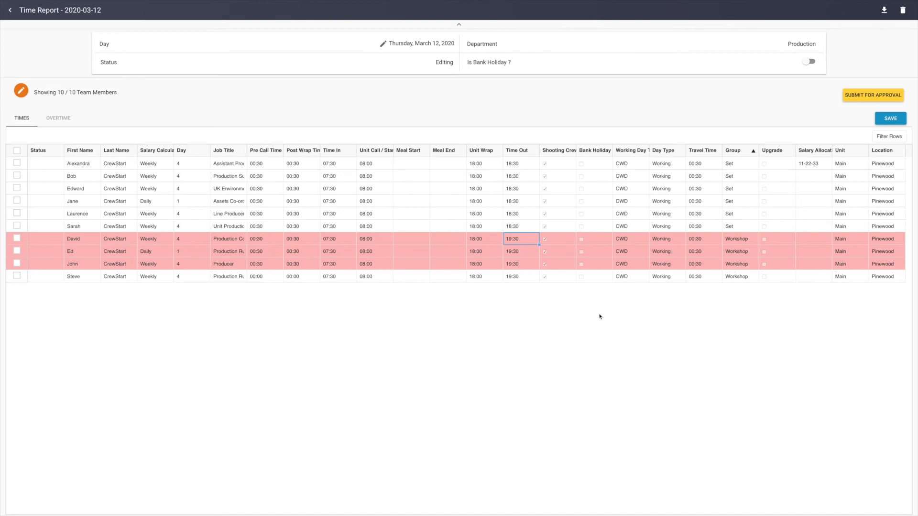
- Save the time report from the overtime view and export it
{"action": "left_click", "coordinate": [56, 118]}
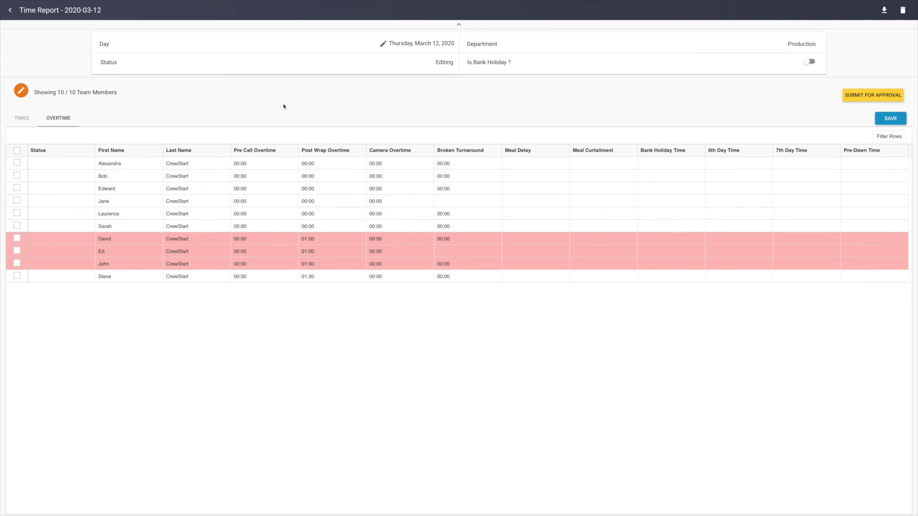
{"action": "left_click", "coordinate": [891, 119]}
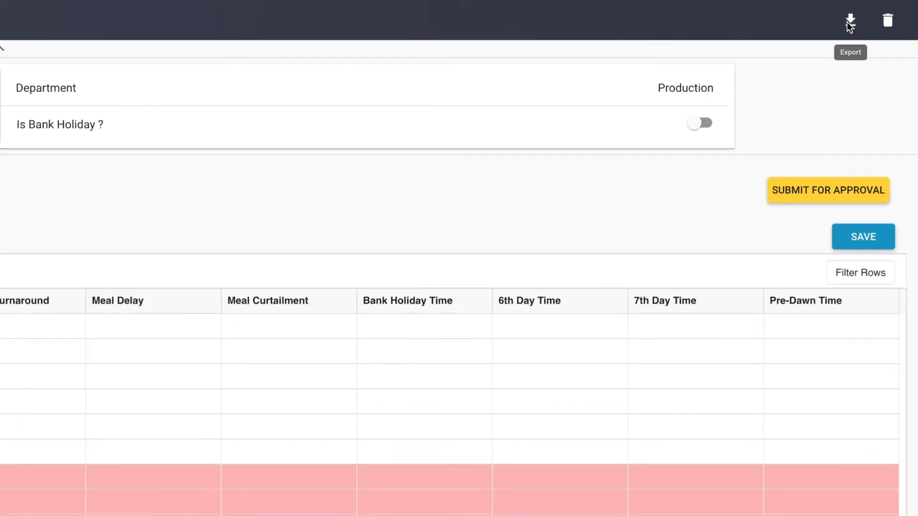
{"action": "left_click", "coordinate": [849, 23]}
{"action": "left_click", "coordinate": [783, 315]}
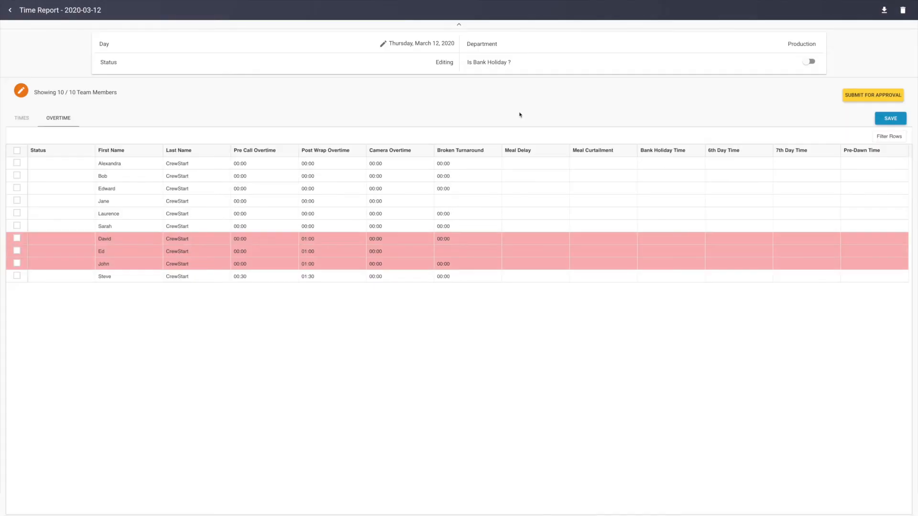
- Remove the first Set group member from the time report in the times view
{"action": "left_click", "coordinate": [21, 118]}
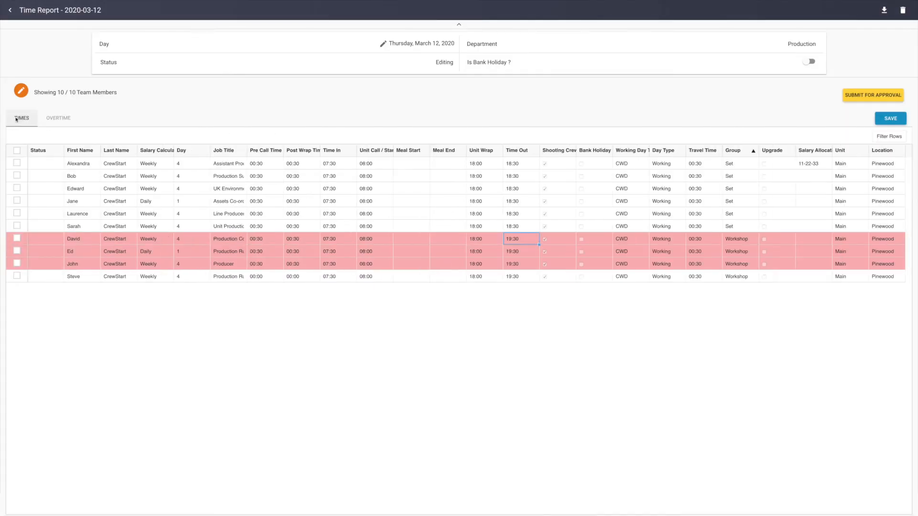
{"action": "left_click", "coordinate": [18, 164]}
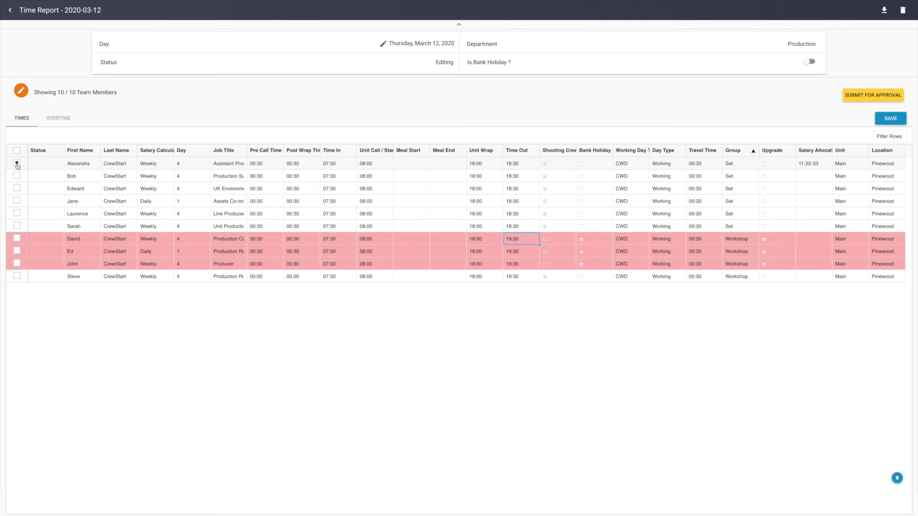
{"action": "left_click", "coordinate": [897, 477]}
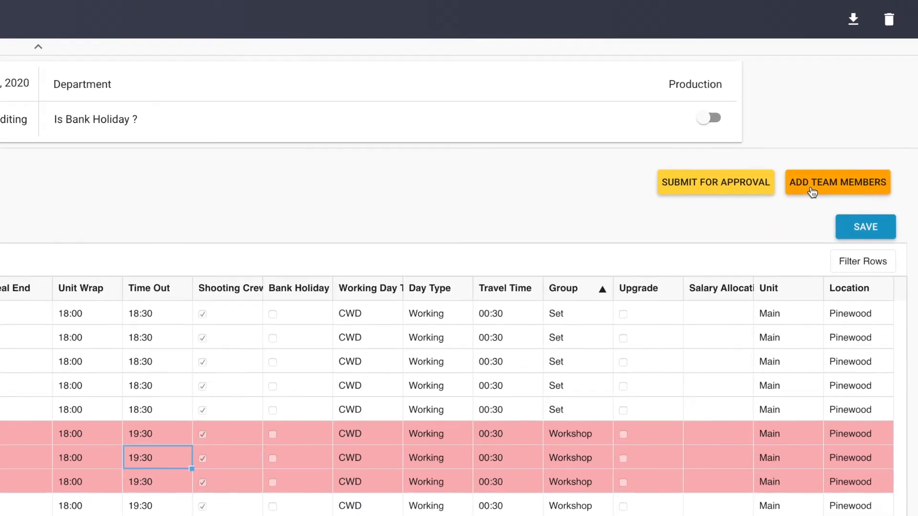
- Check which team members can be added without adding any, and submit the time report for approval
{"action": "left_click", "coordinate": [807, 201]}
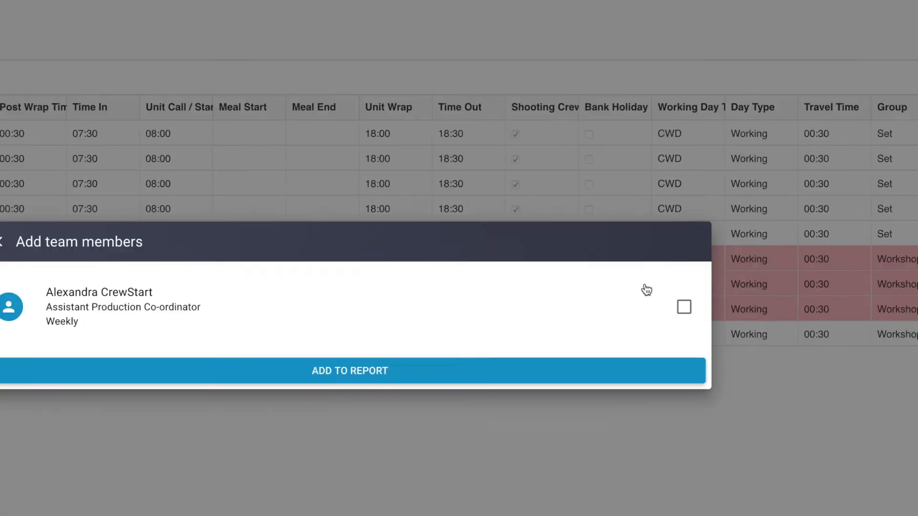
{"action": "left_click", "coordinate": [112, 178]}
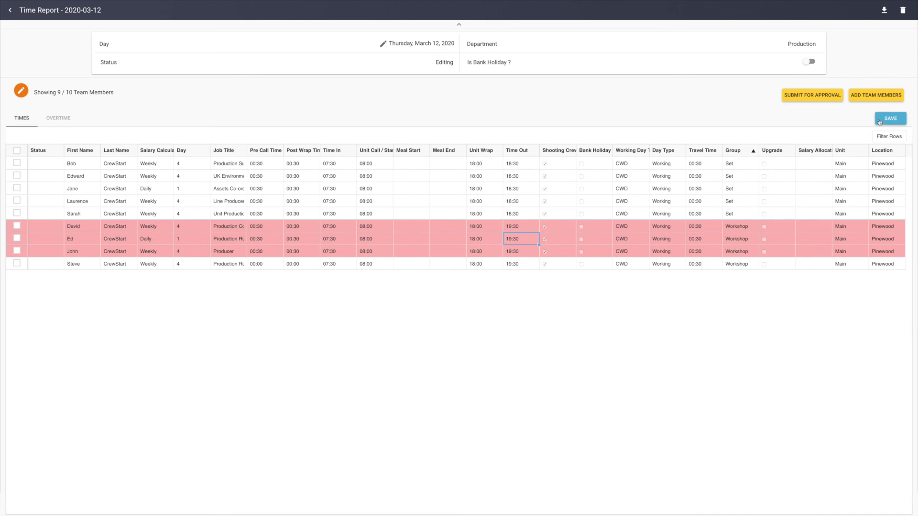
{"action": "left_click", "coordinate": [803, 100]}
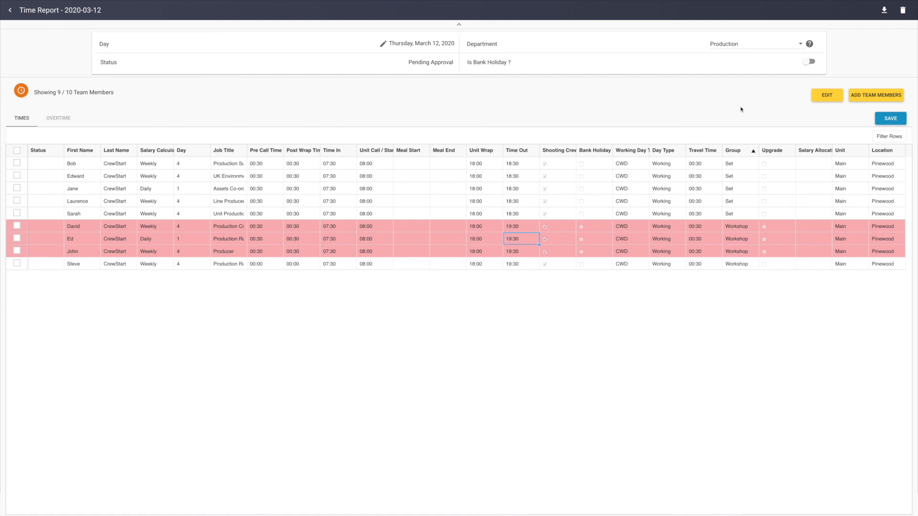
- Reopen the submitted report for editing, set the first listed Set member's Time Out to 19:00, and resubmit it for approval
{"action": "left_click", "coordinate": [821, 102]}
{"action": "double_click", "coordinate": [512, 164]}
{"action": "type", "text": "19:00"}
{"action": "left_click", "coordinate": [811, 95]}
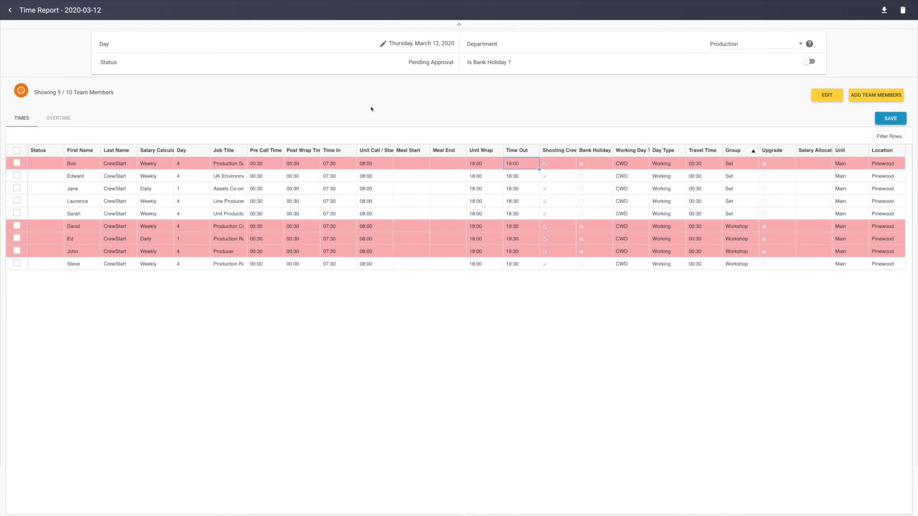
- Return to the reports list and copy the Tuesday, March 10, 2020 Production time report to 13 March 2020
{"action": "left_click", "coordinate": [8, 12]}
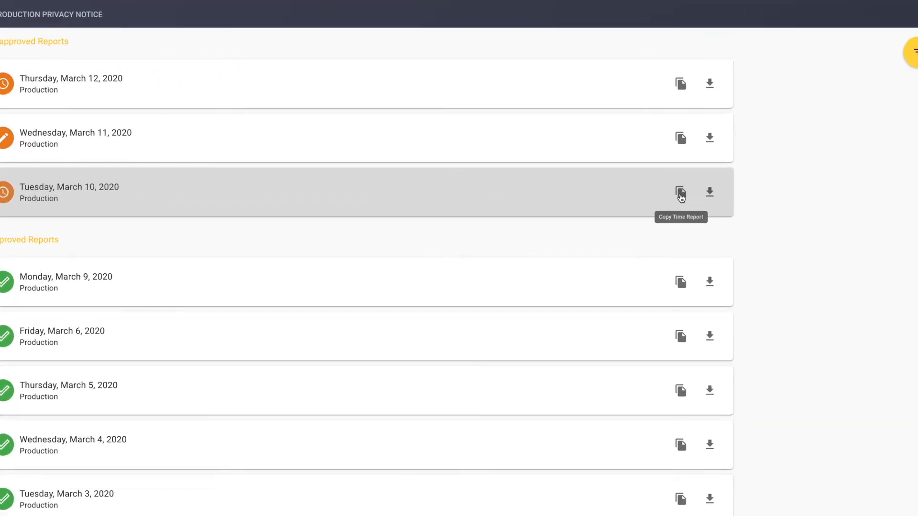
{"action": "left_click", "coordinate": [681, 196]}
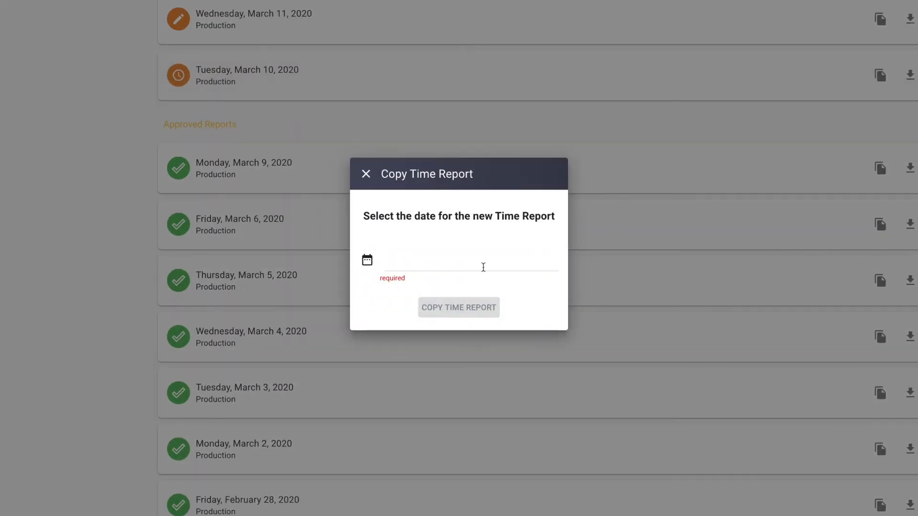
{"action": "left_click", "coordinate": [483, 268]}
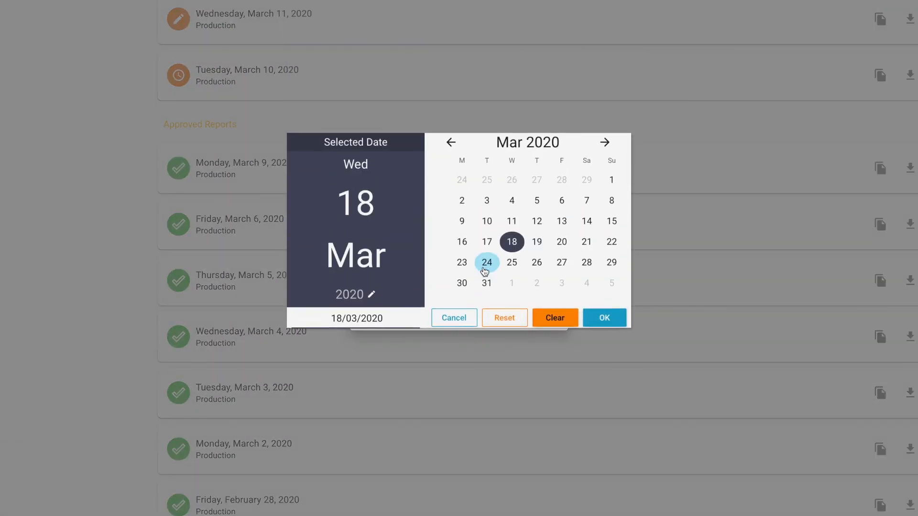
{"action": "left_click", "coordinate": [562, 235]}
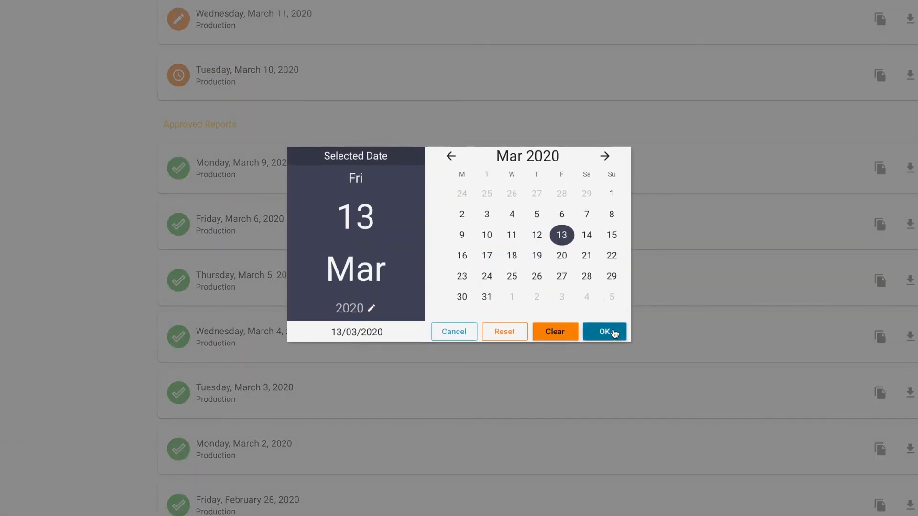